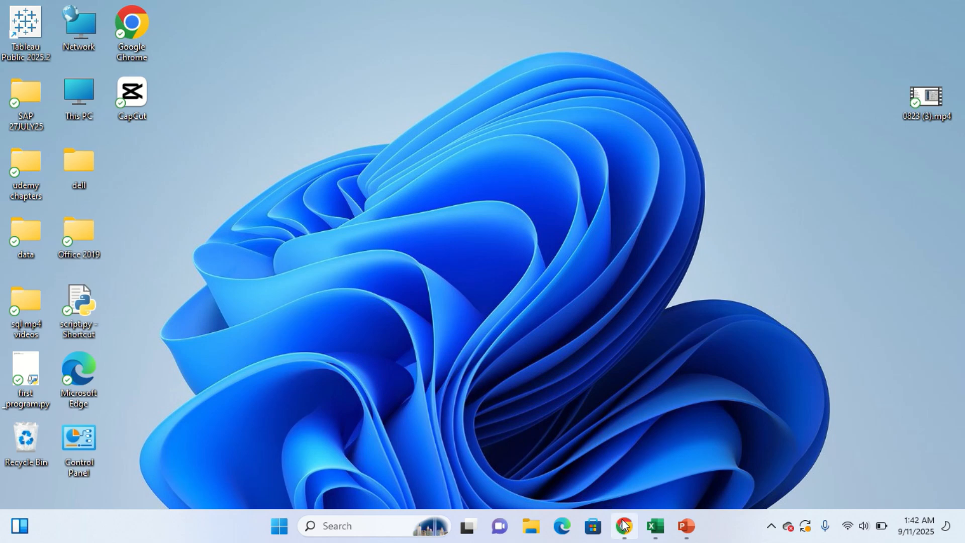
Switch to the Book1 workbook in Excel and enter the formula =TODAY() in cell B1 of Sheet2.
left_click(662, 527)
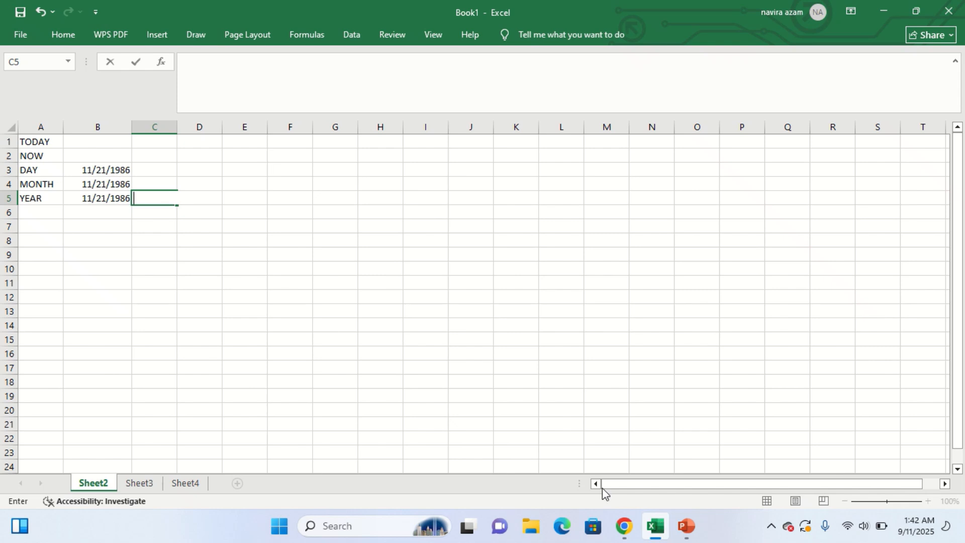
left_click(84, 143)
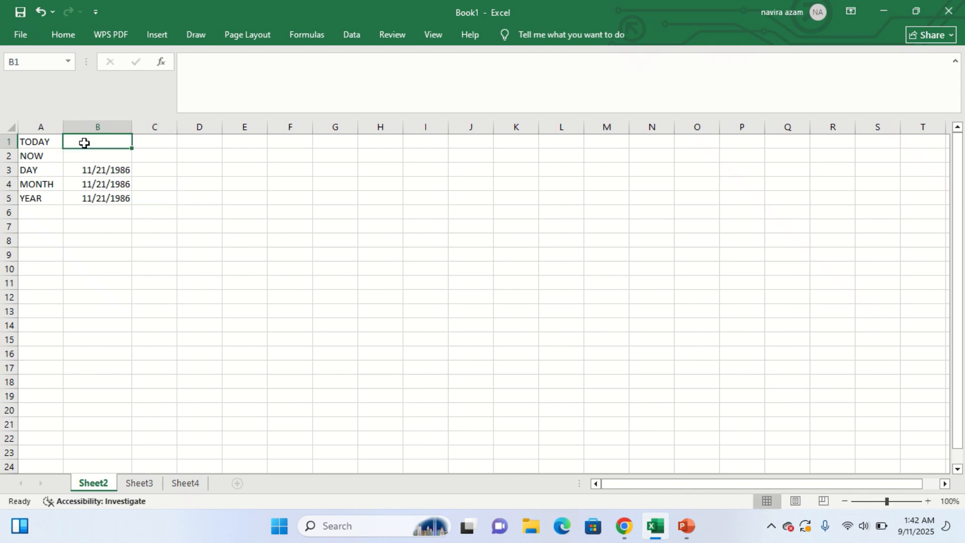
type("=")
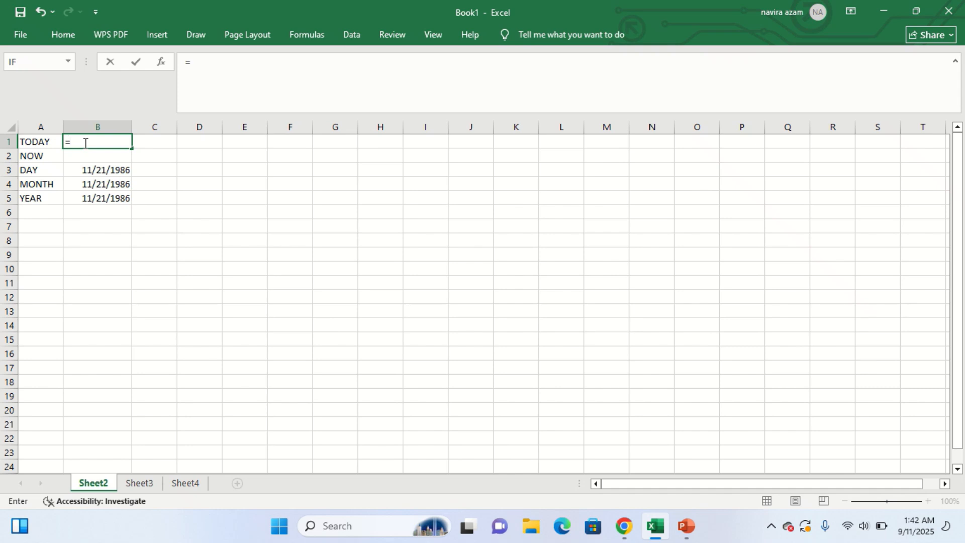
type("TODAY")
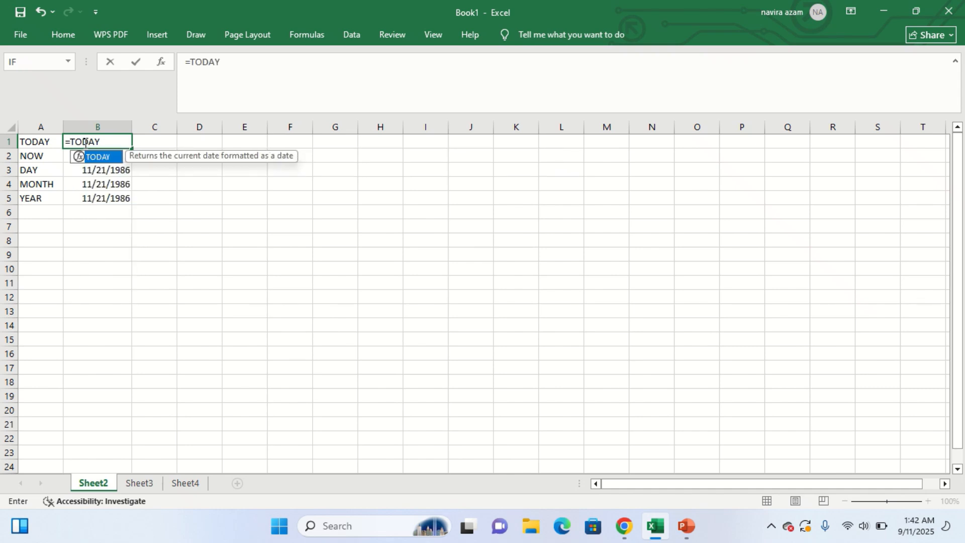
type(")()")
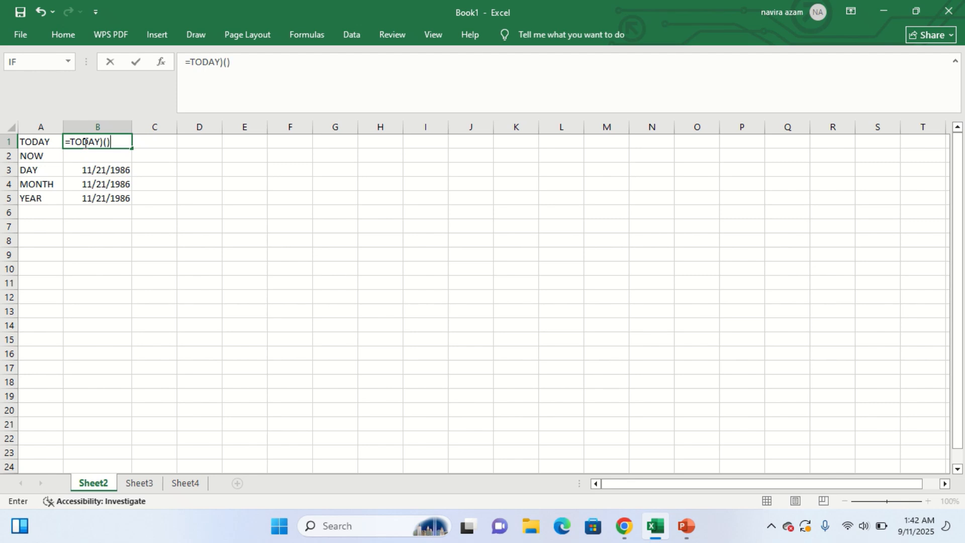
key("BackSpace")
key("BackSpace")
key("BackSpace")
type("()")
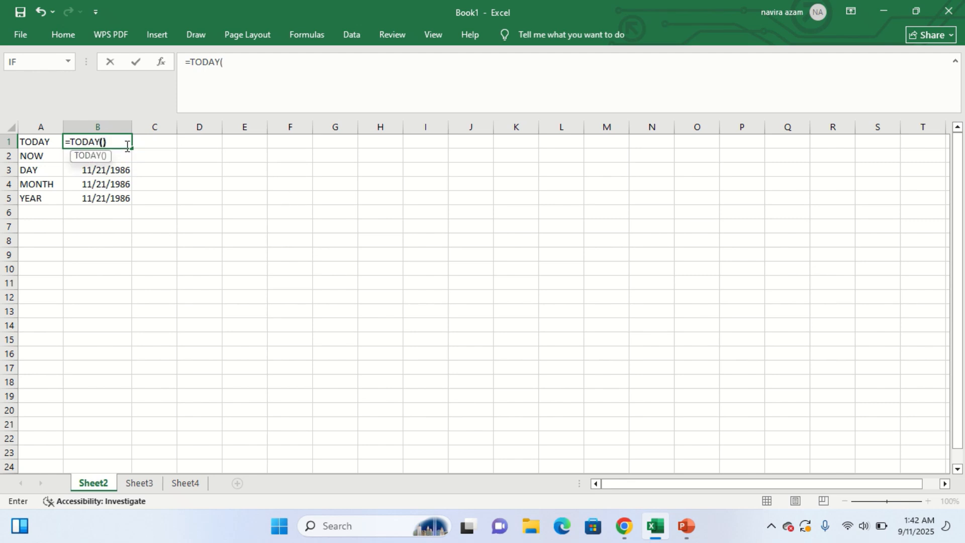
key("Return")
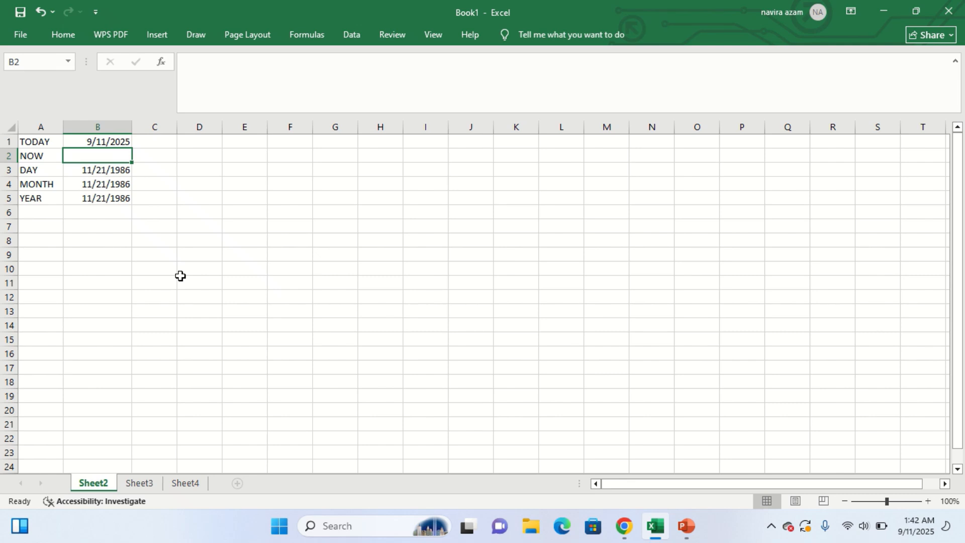
Enter the formula =NOW() in cell B2, beside the NOW label.
type("=")
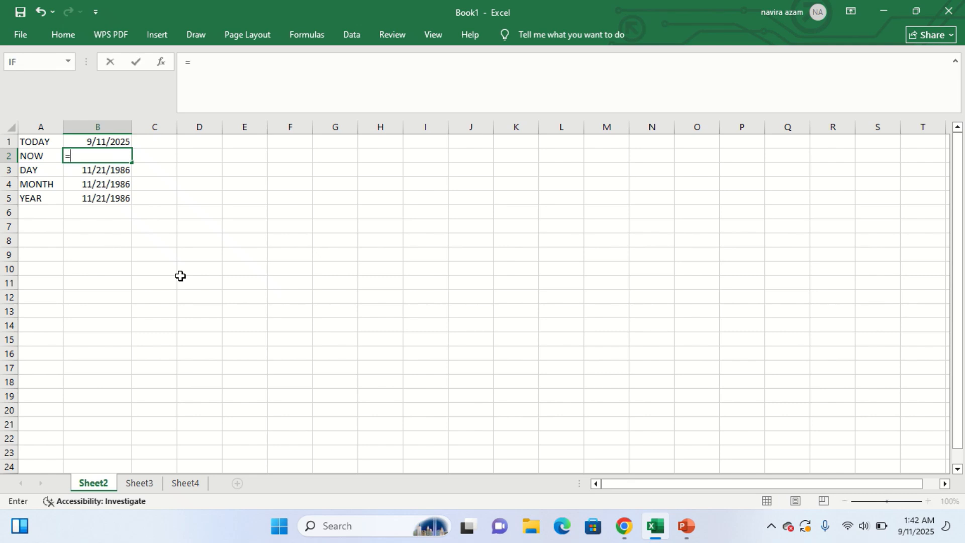
type("NOW")
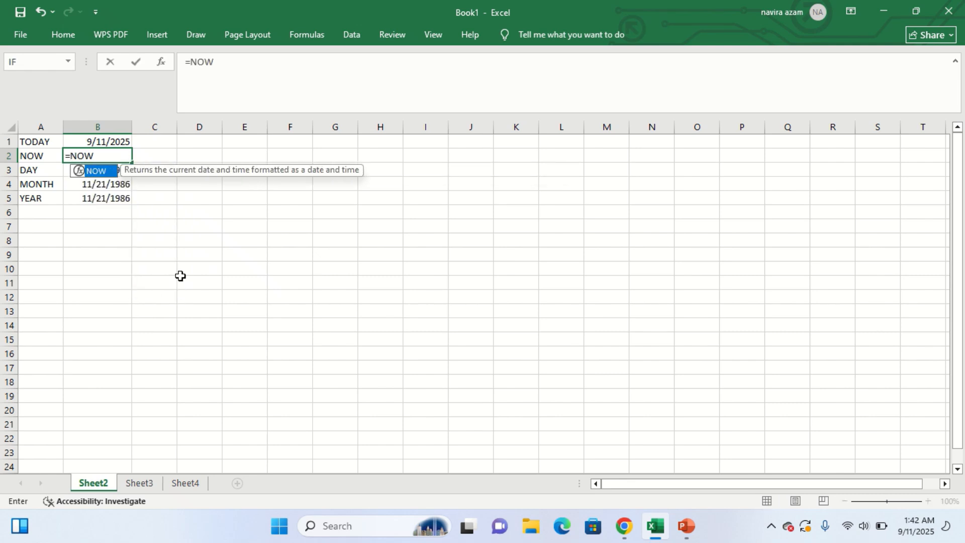
type("()")
key("Return")
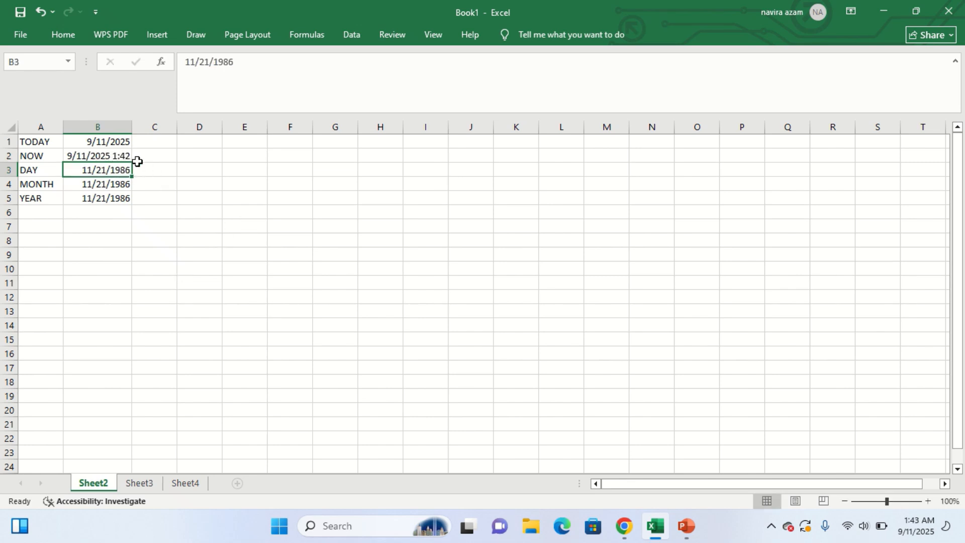
Extract the day from the date in B3 by entering =DAY(B3) in cell C3.
left_click(151, 175)
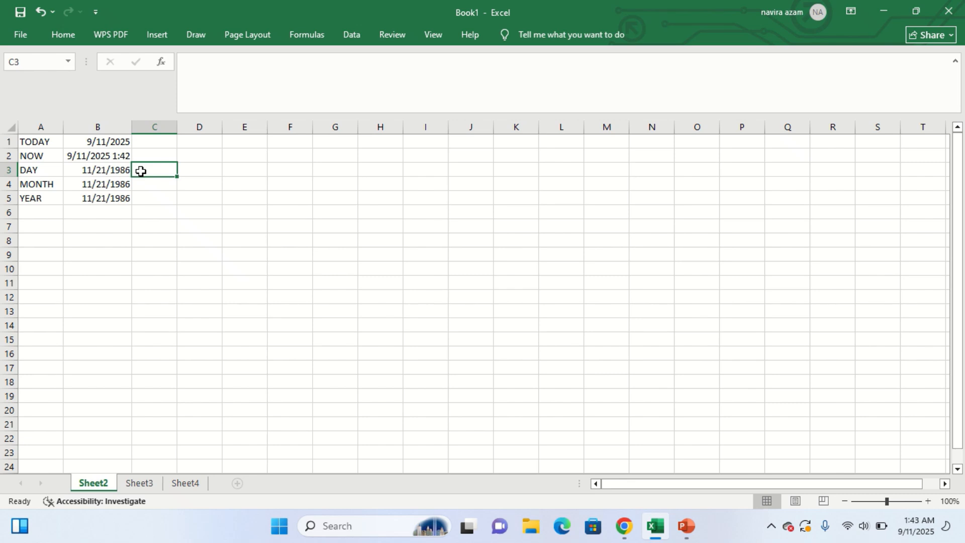
type("=")
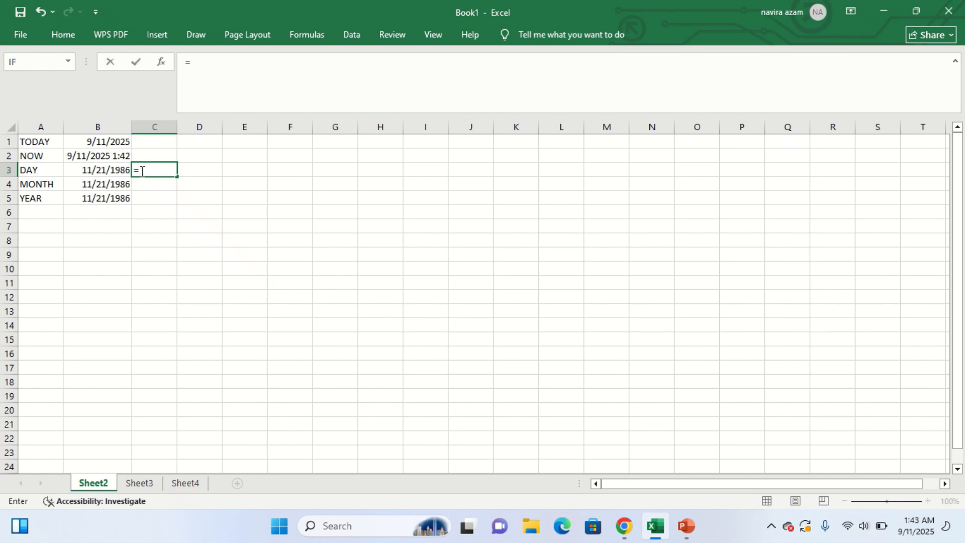
type("DAY")
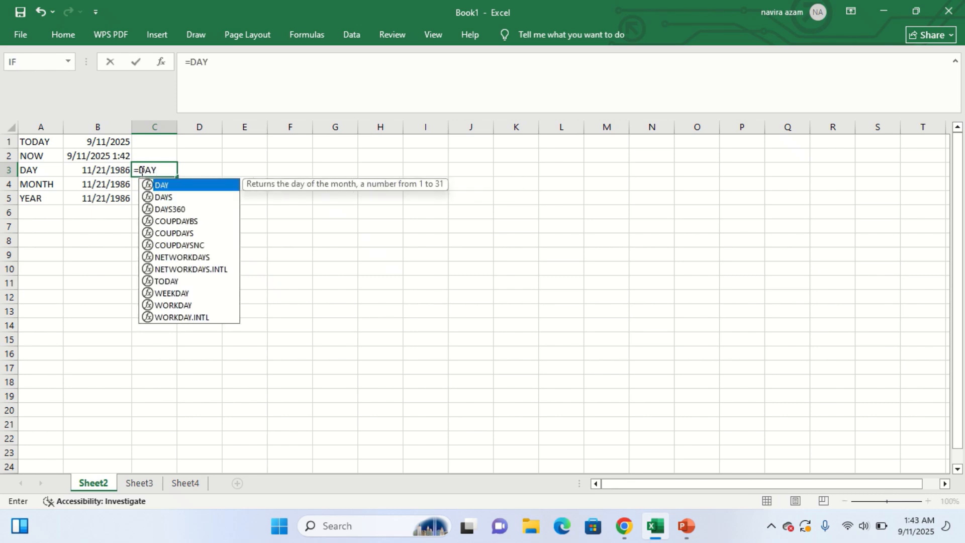
type("(")
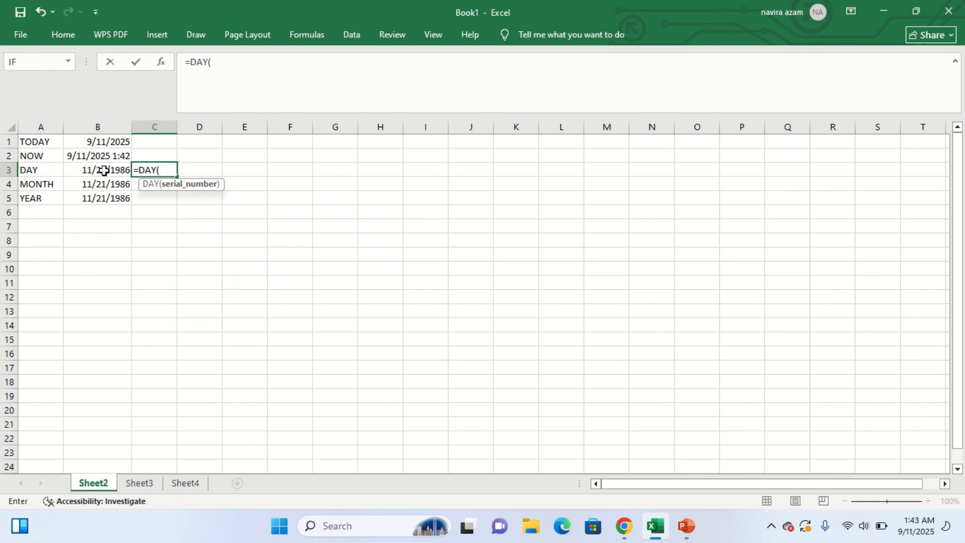
type("B3")
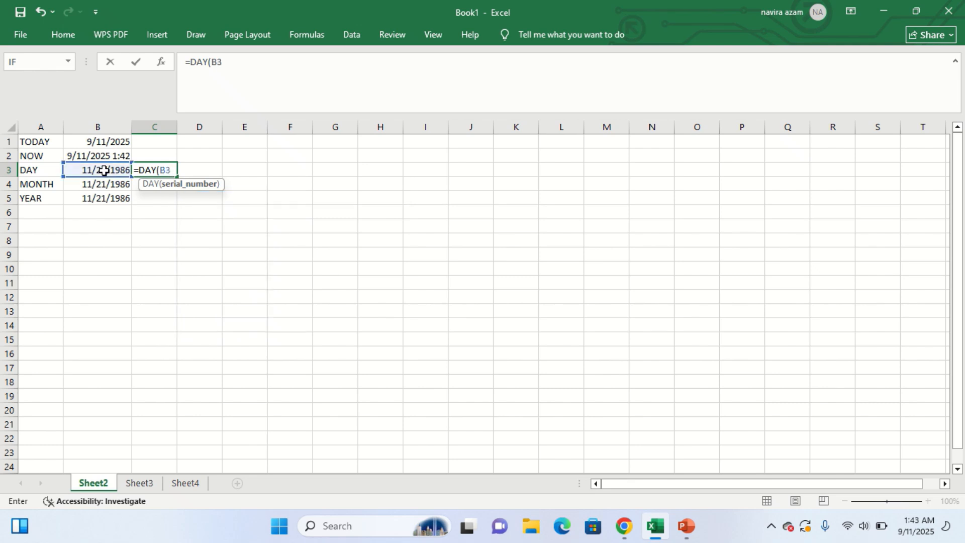
type(")")
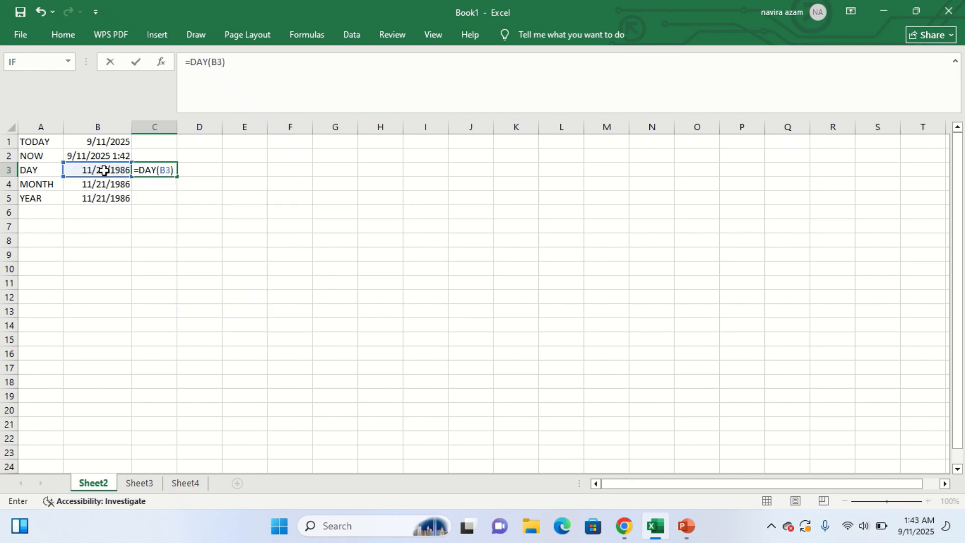
key("Return")
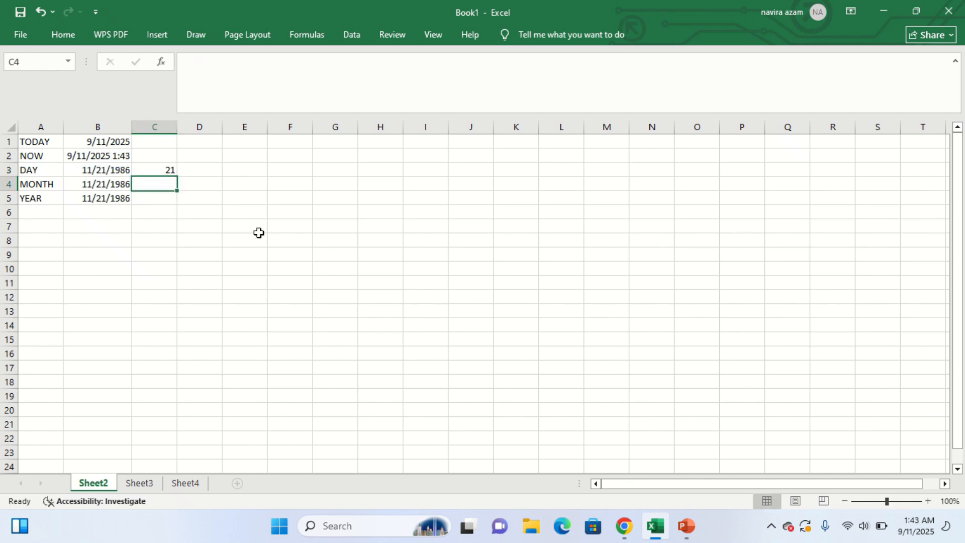
Extract the month from the date in B3 by entering =MONTH(B3) in cell C4.
type("=")
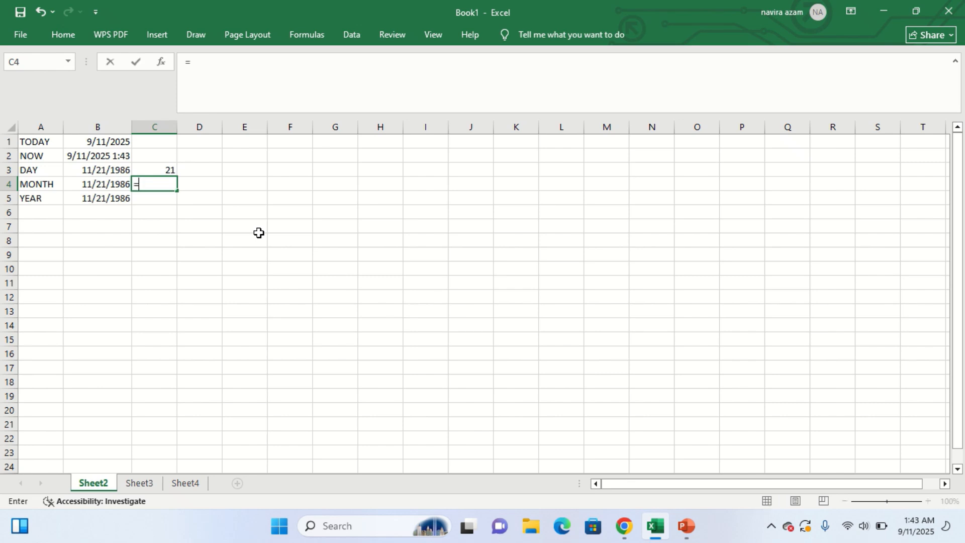
type("MONTH")
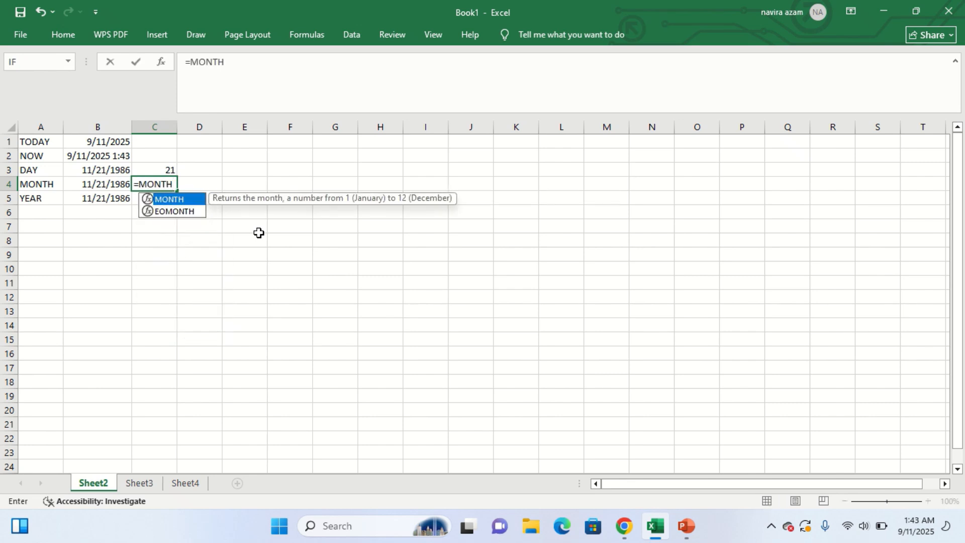
type("?(")
key("BackSpace")
key("BackSpace")
type("(")
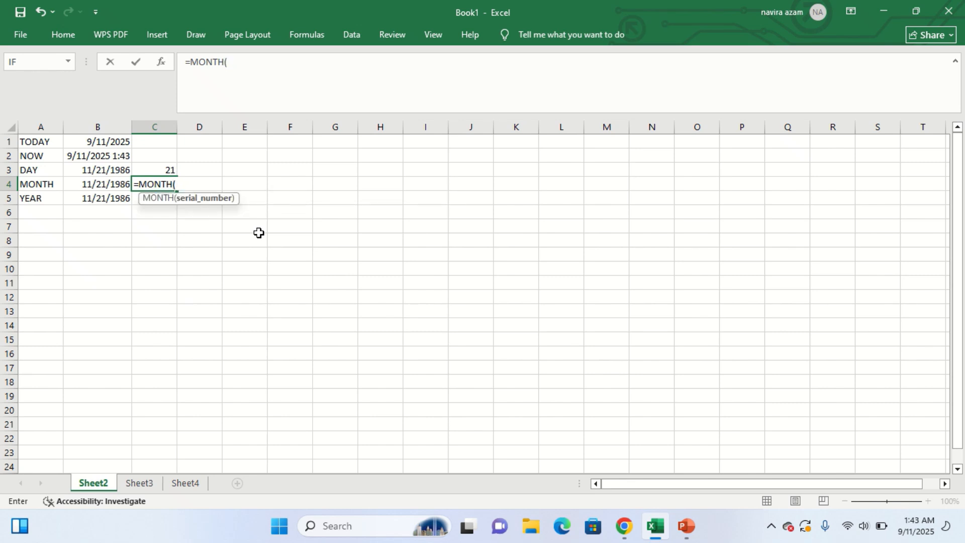
type("B")
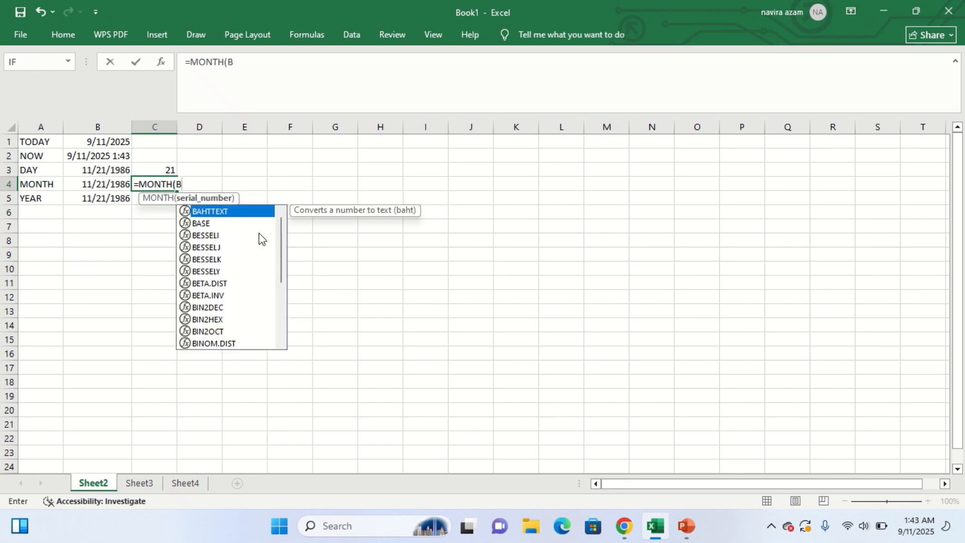
type("3")
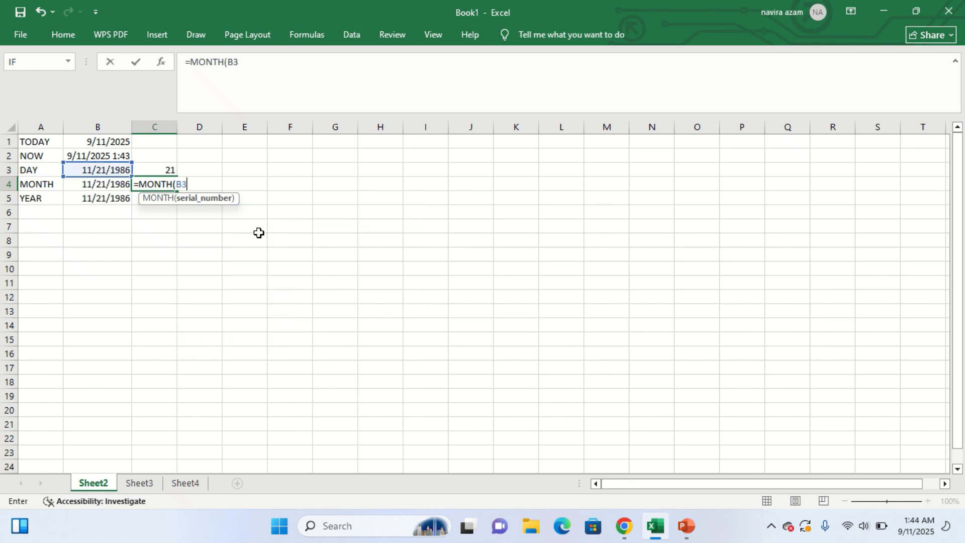
type(")")
key("Return")
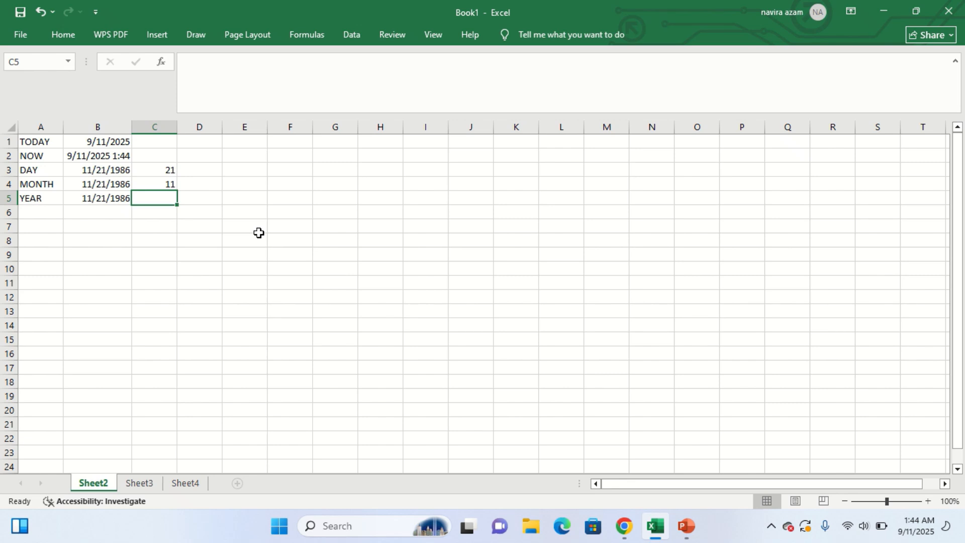
Extract the year from the date in B3 by entering =YEAR(B3) in cell C5.
type("=YE")
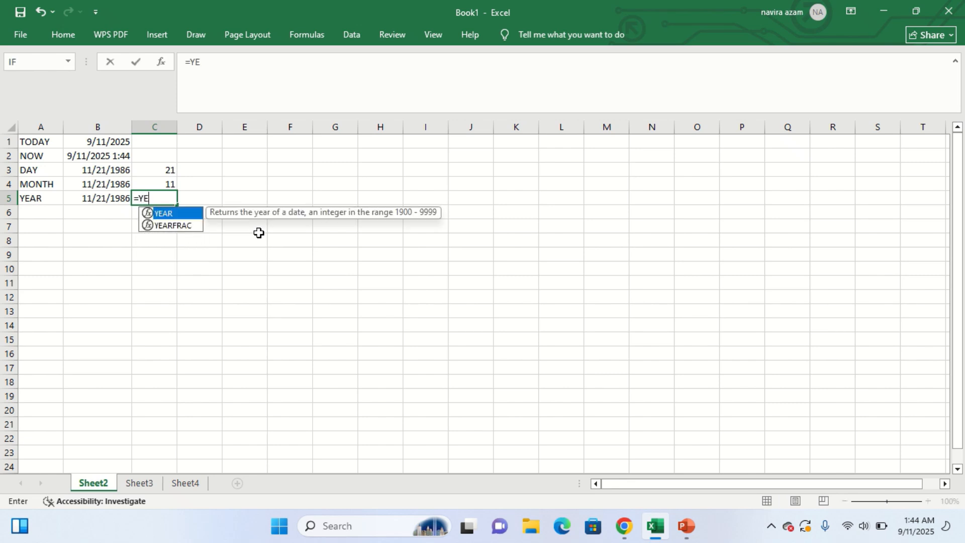
type("AR(B")
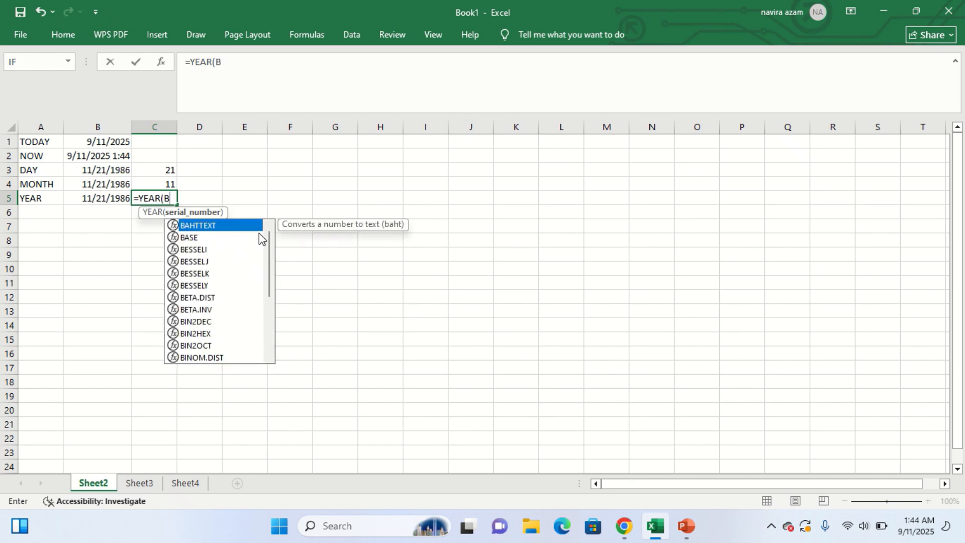
type("5)")
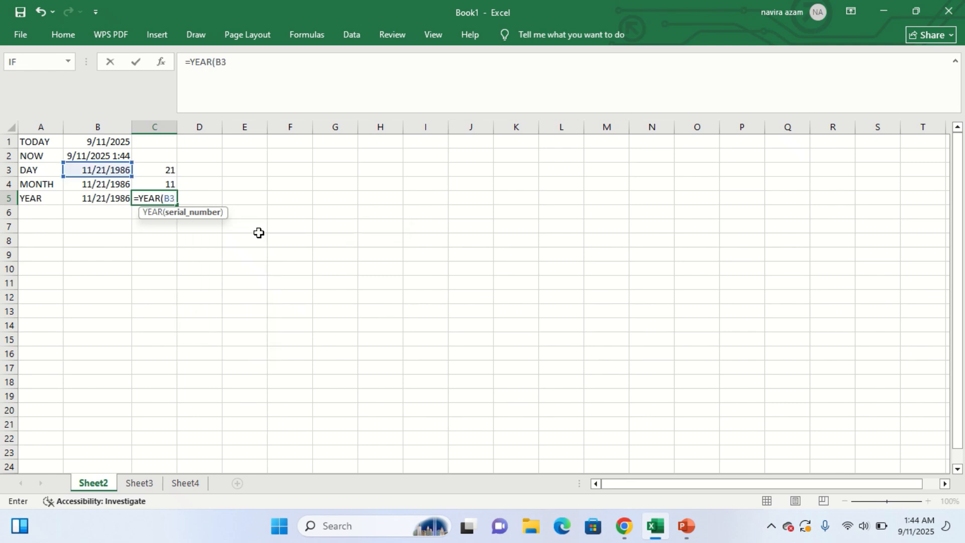
key("Return")
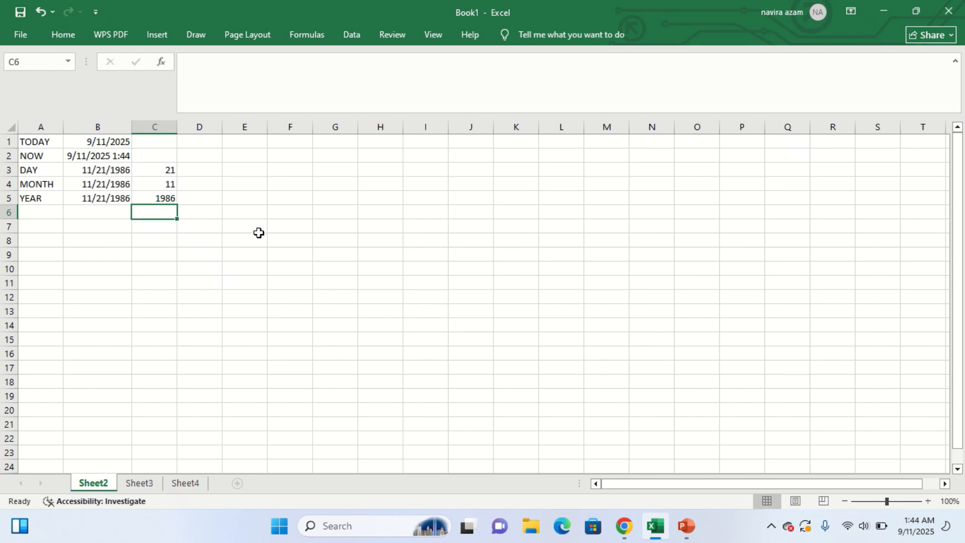
On Sheet3, add 10 months to the date in B1 by entering =EDATE(B1, 10) in cell B2.
left_click(143, 486)
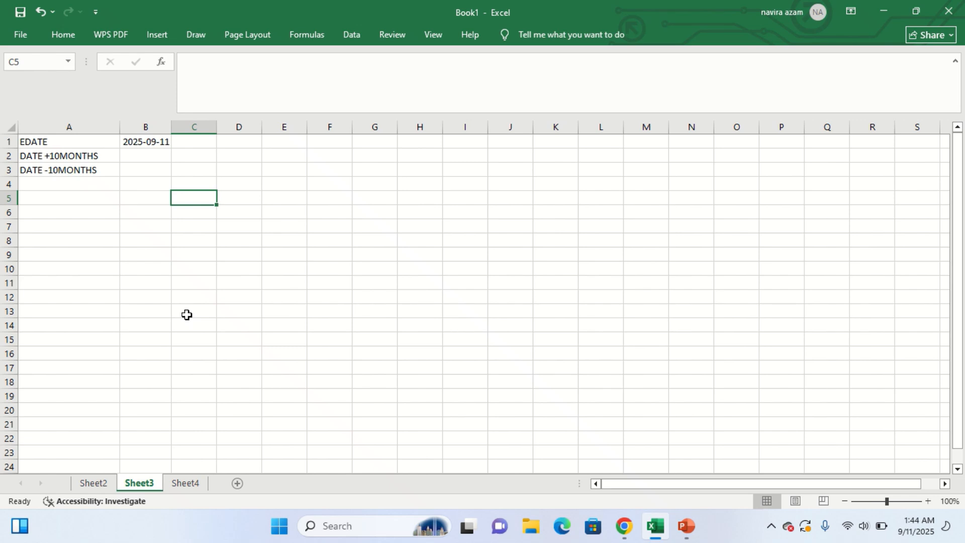
left_click(129, 156)
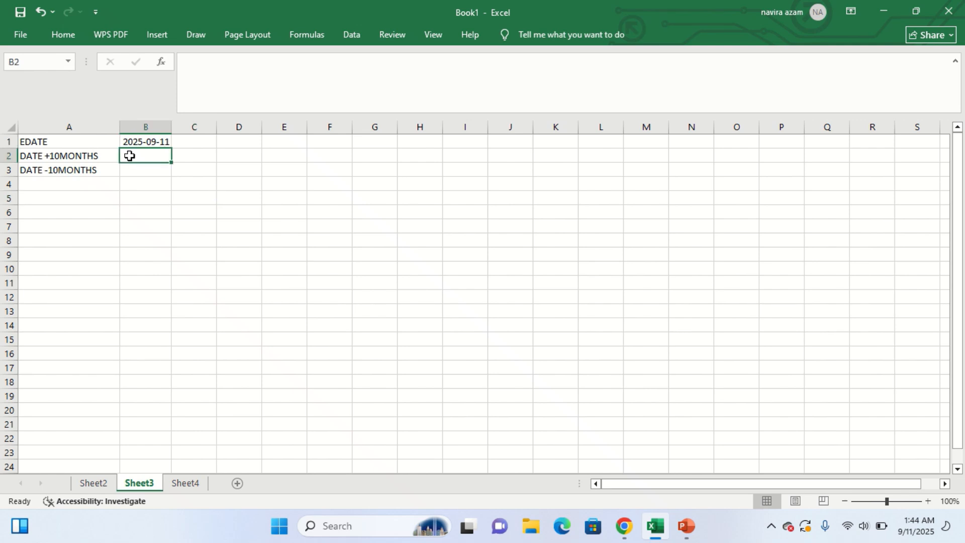
type("=EDATE")
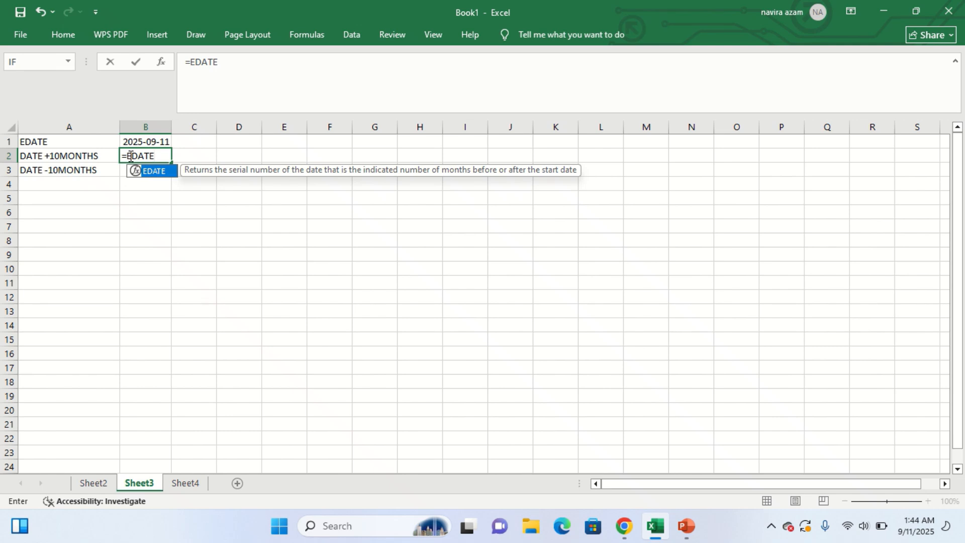
type("(")
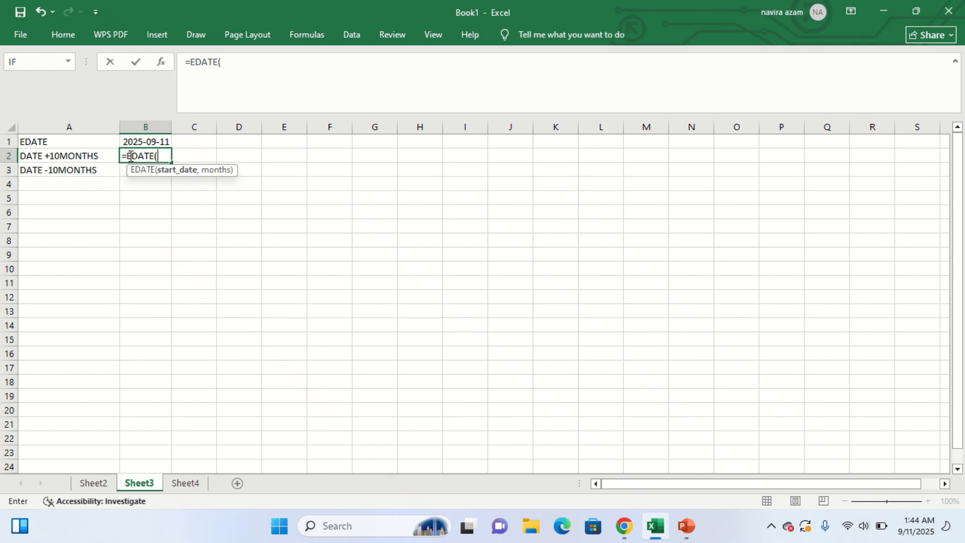
type("B1")
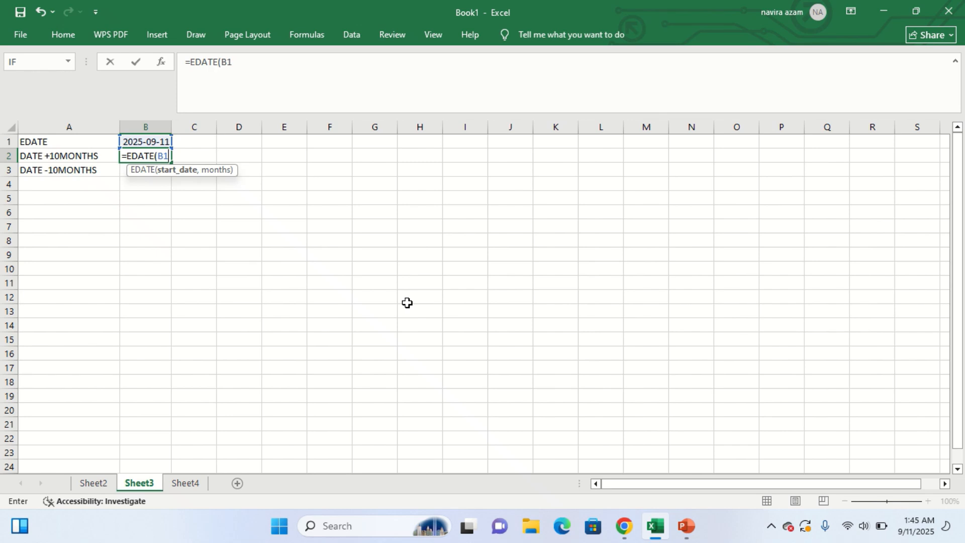
type(",")
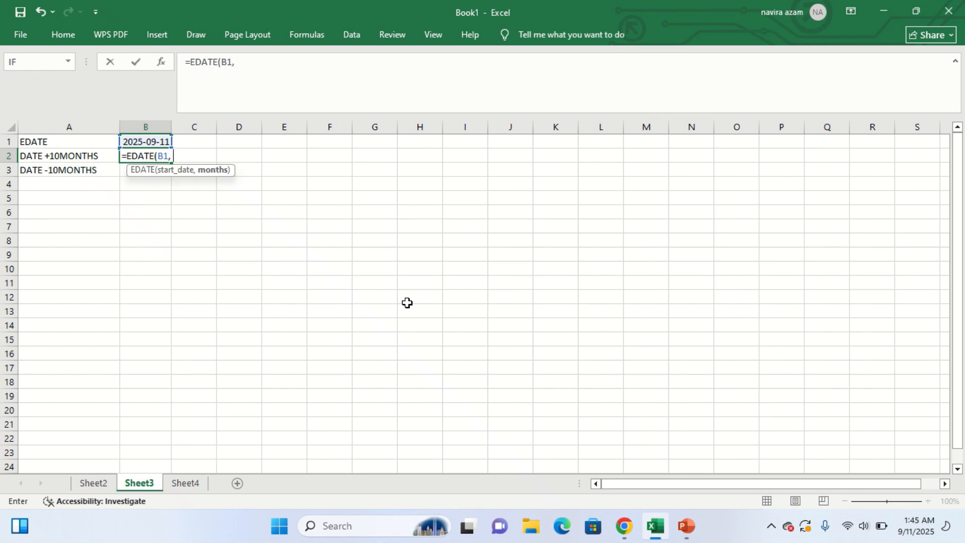
type(" 10)")
key("Return")
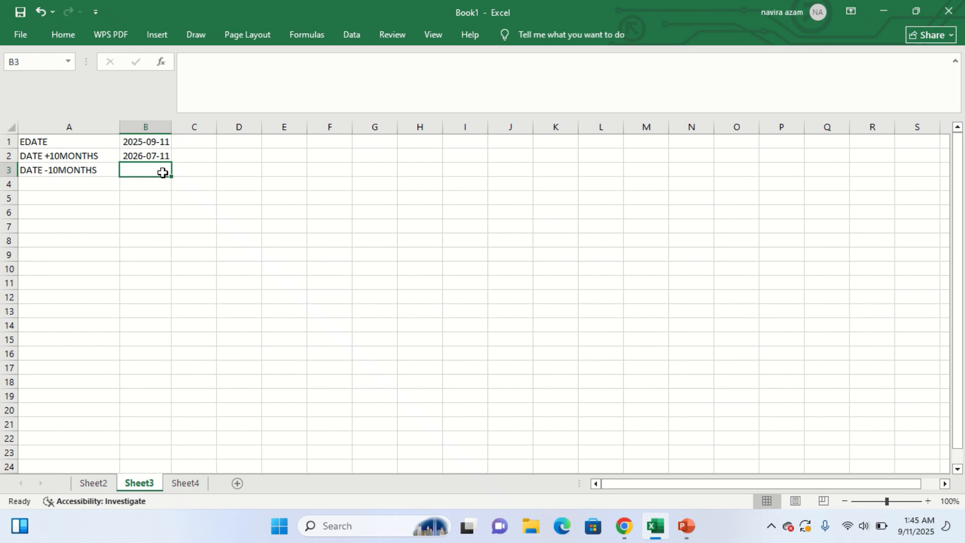
Subtract 10 months from the date in B1 by entering =EDATE(B1, -10) in cell B3.
type("=")
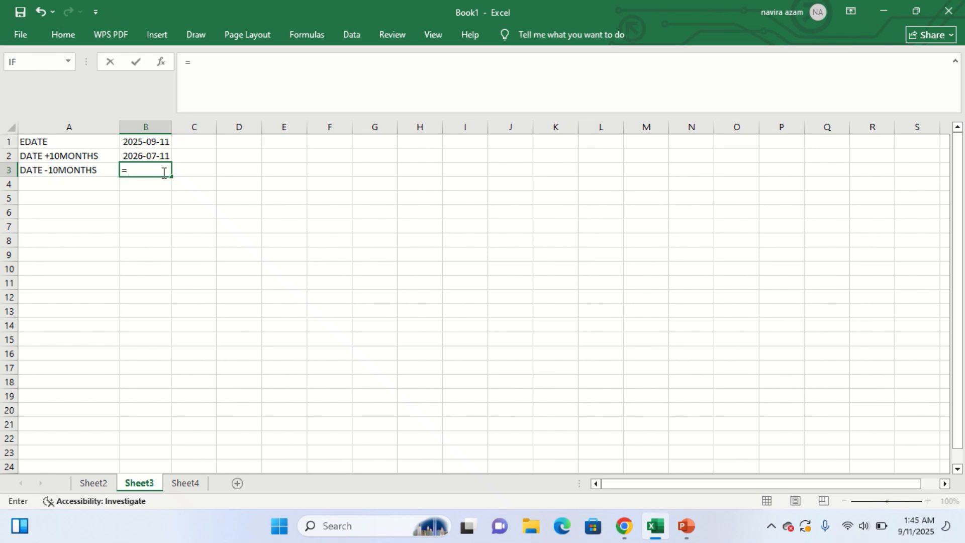
type("EDATE")
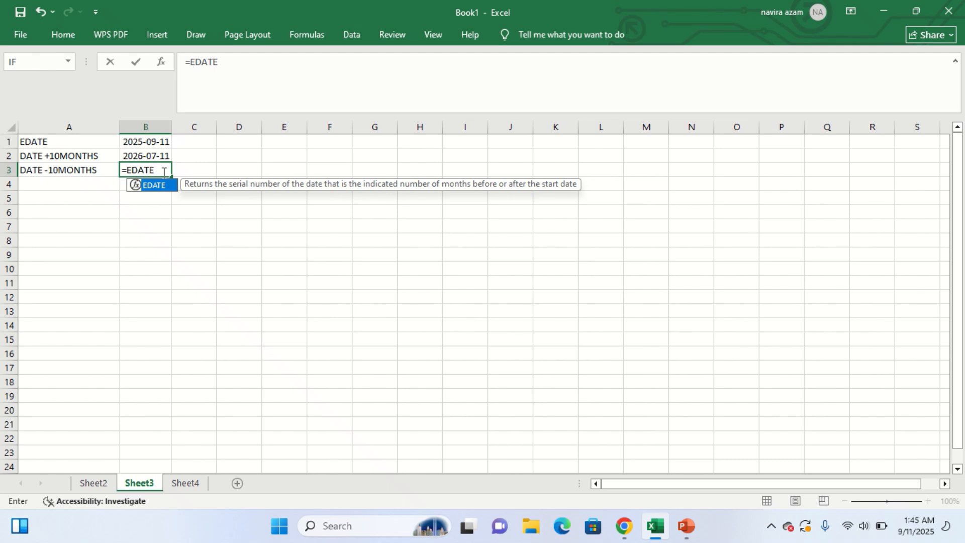
type("(")
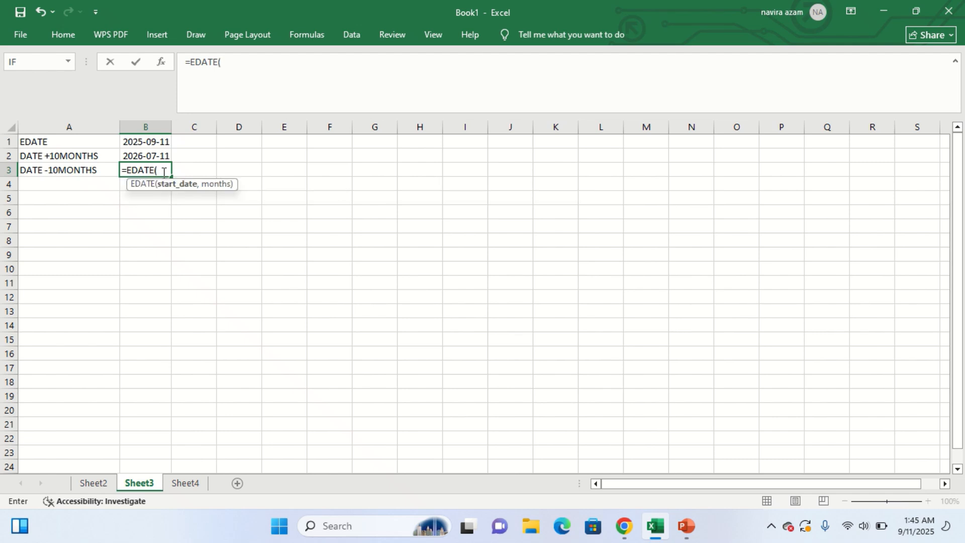
type("B1")
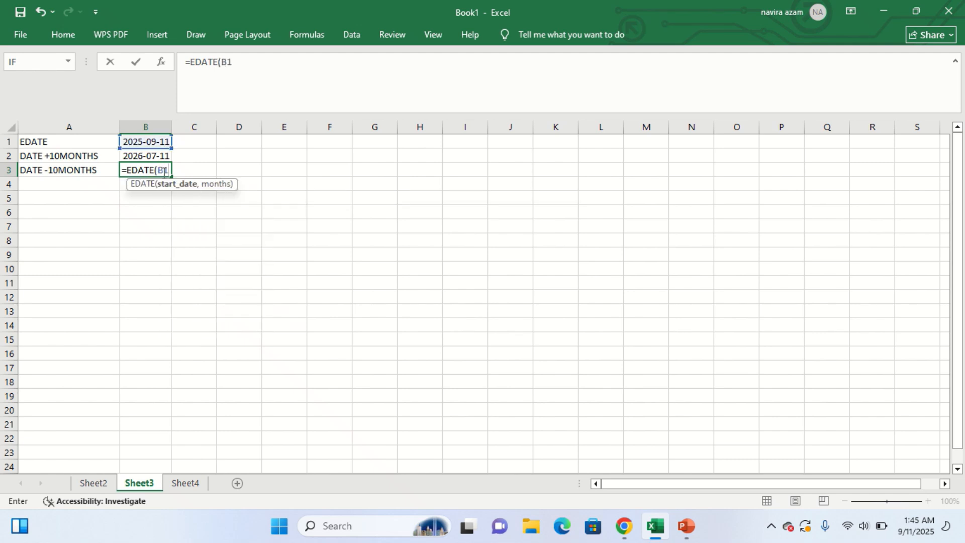
type(", -10")
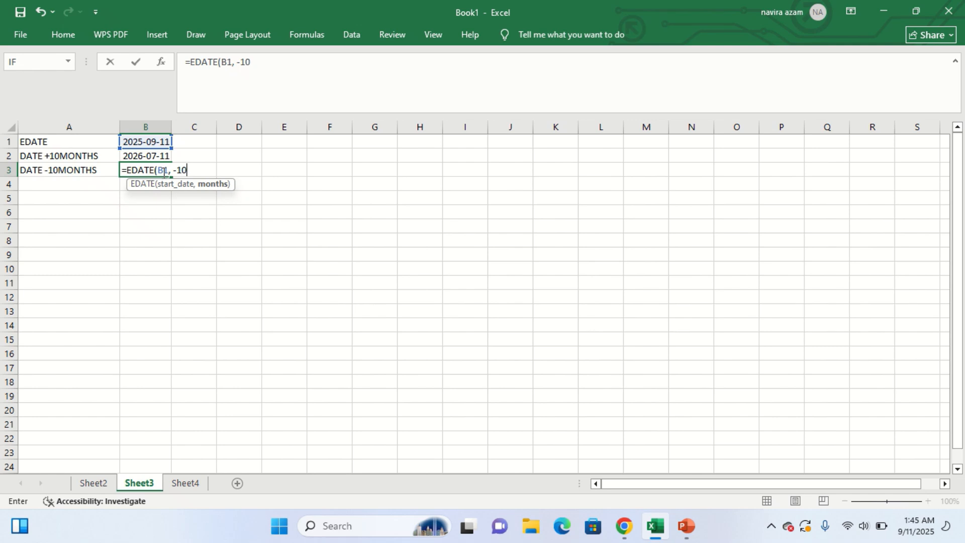
type(")")
key("Return")
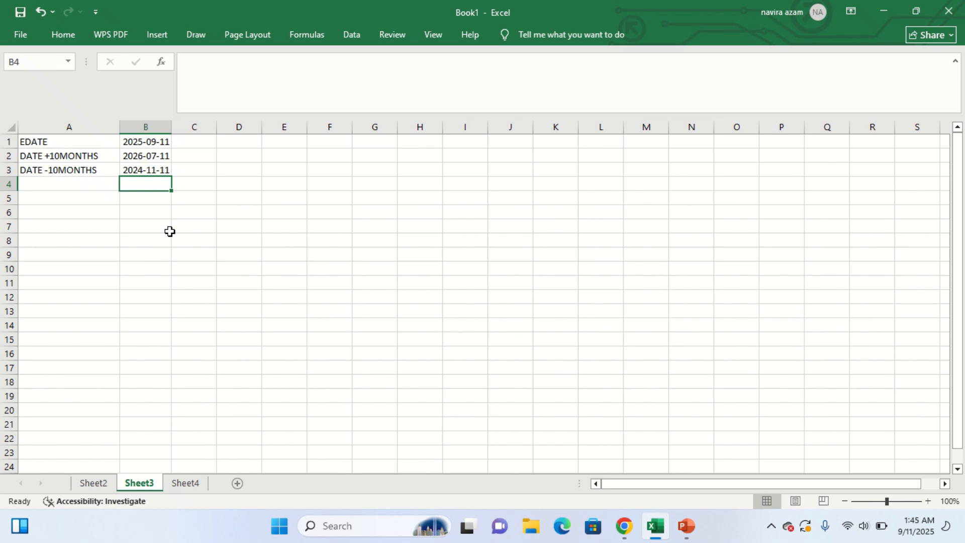
On Sheet4, add 10 years to the date in B1 by entering =EDATE(B1, 120) in cell B2.
left_click(185, 483)
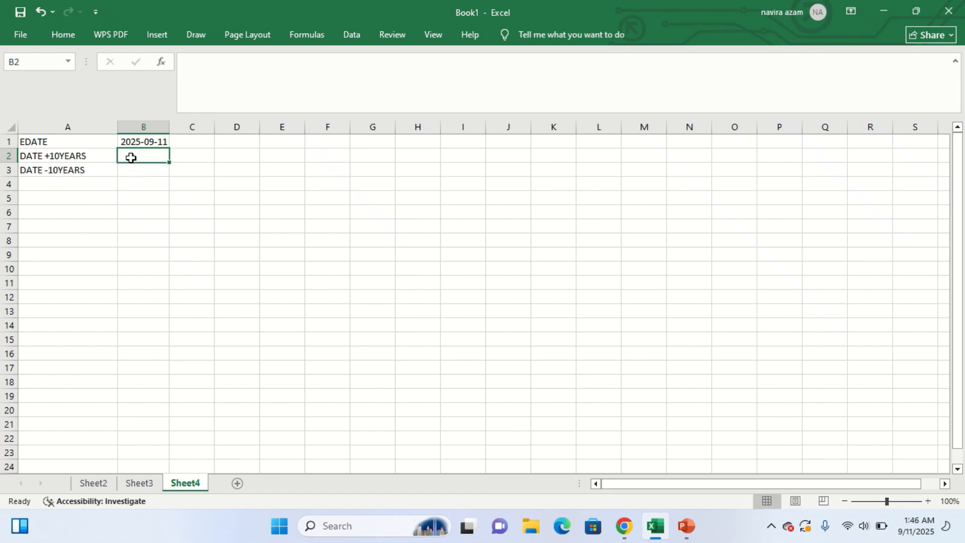
type("=")
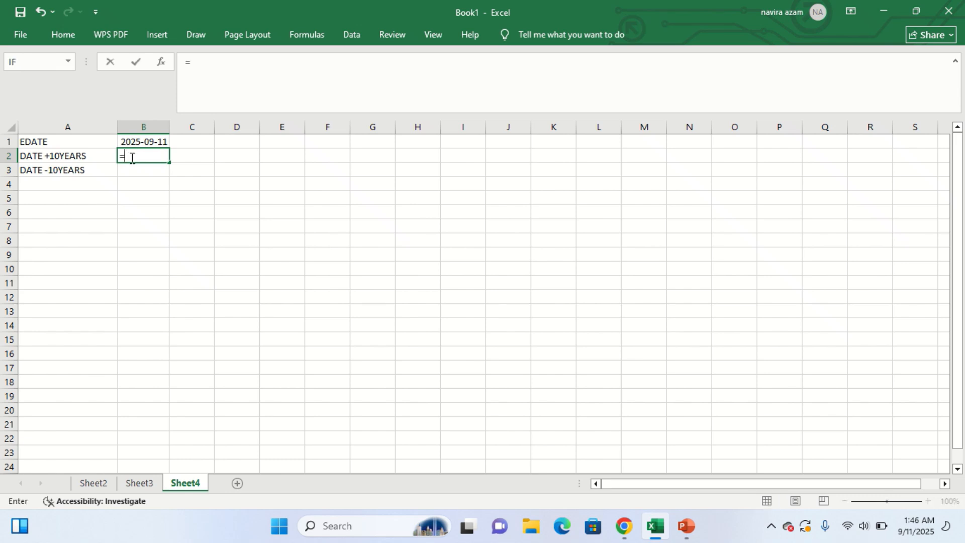
type("EDA")
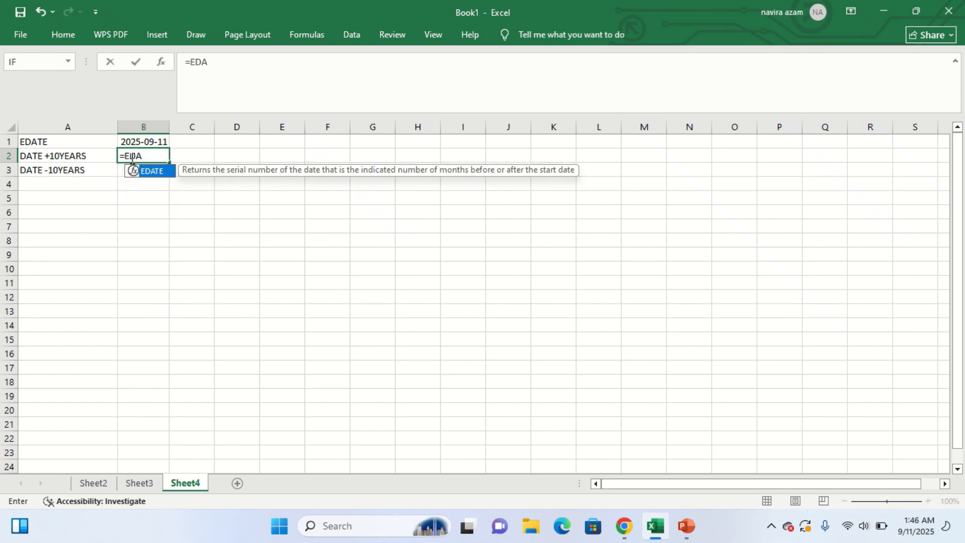
type("TE(")
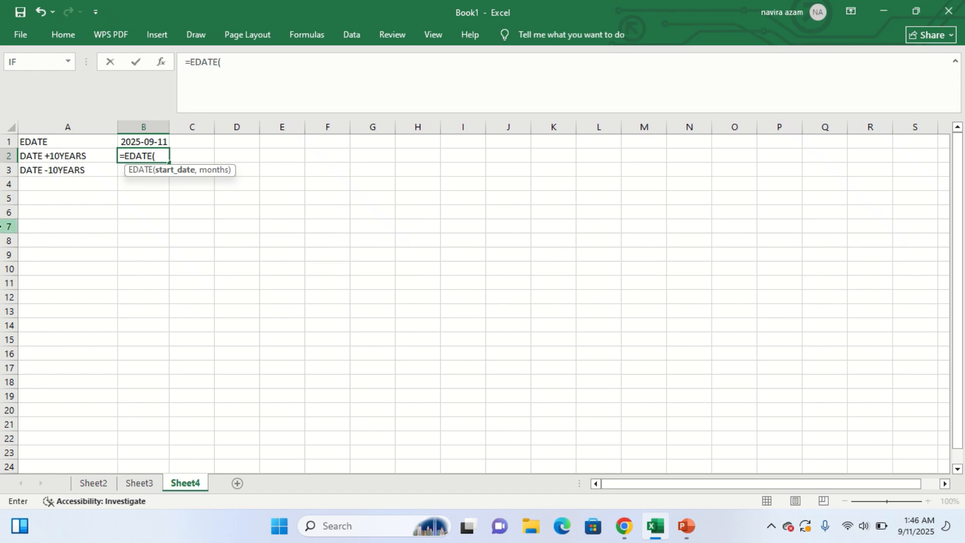
type("B1,")
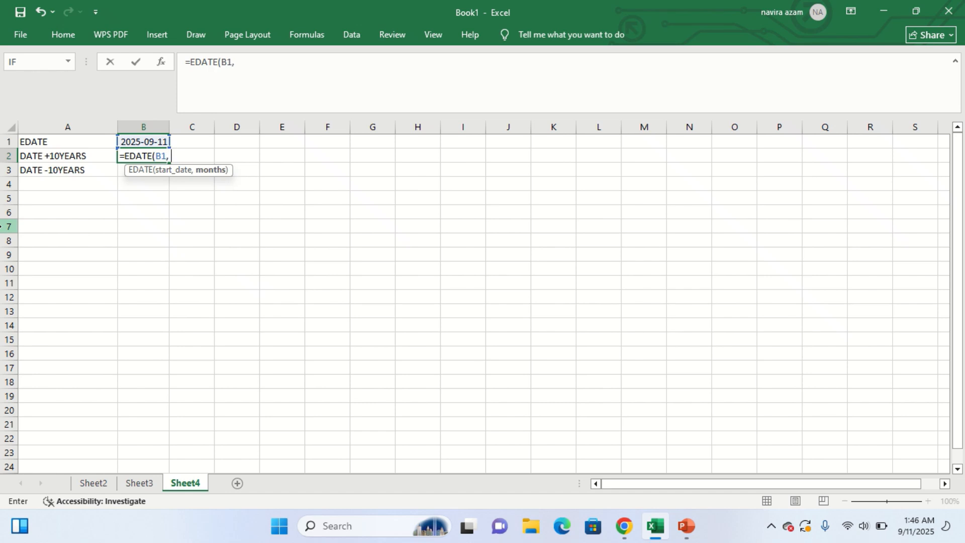
type(" 120)")
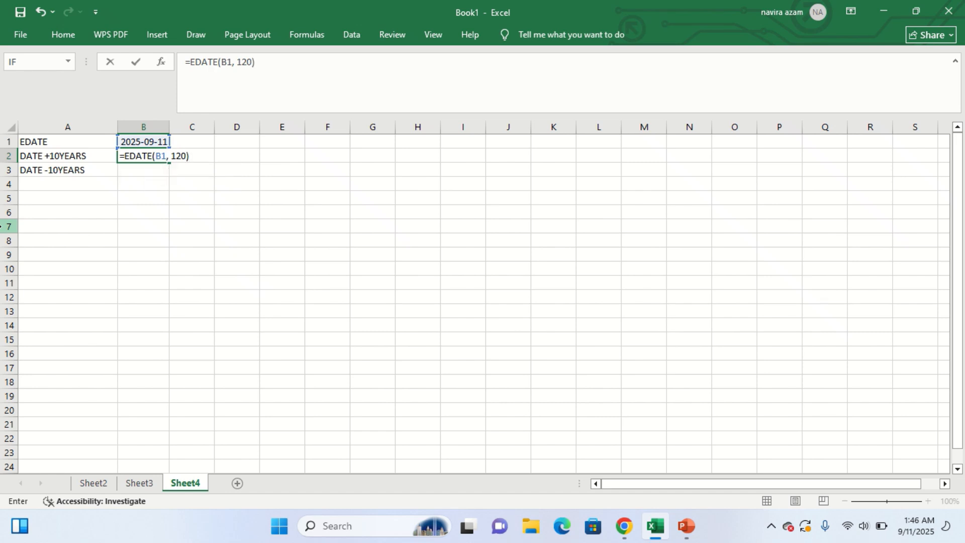
key("Return")
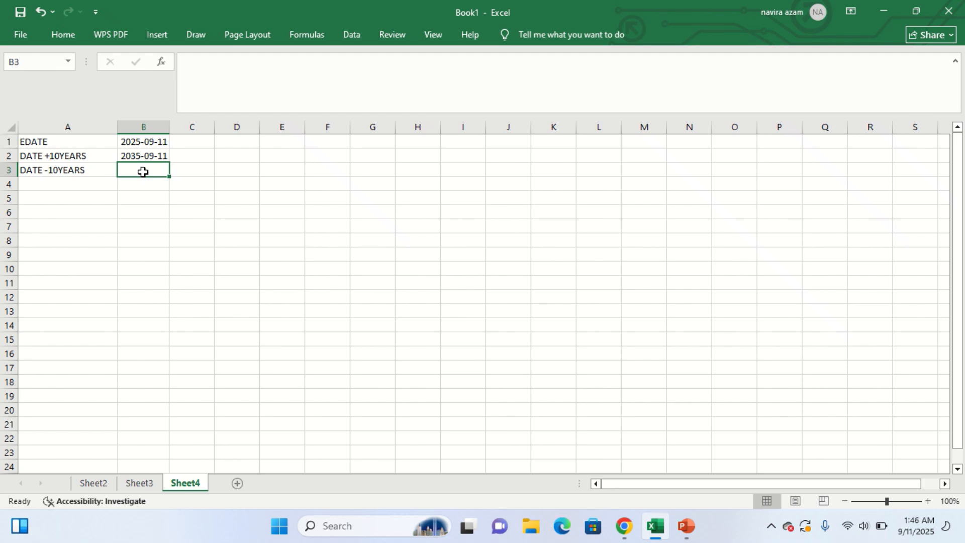
Subtract 10 years from the date in B1 by entering =EDATE(B1, -120) in cell B3.
type("=EDATE")
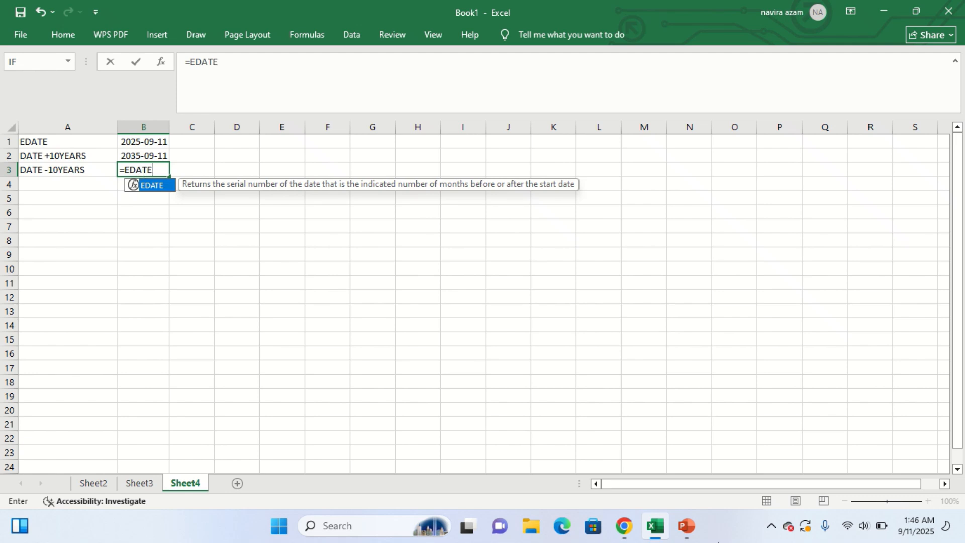
type("(B")
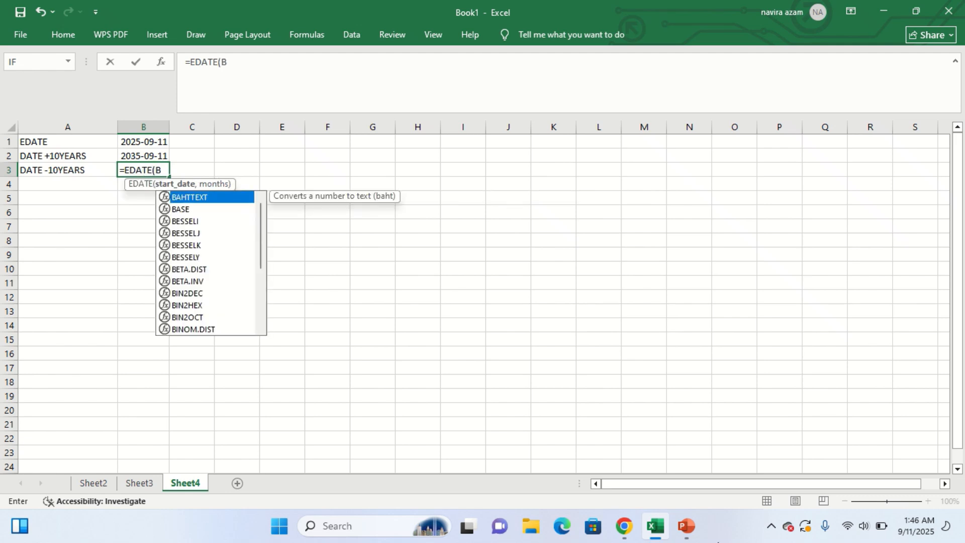
type("1")
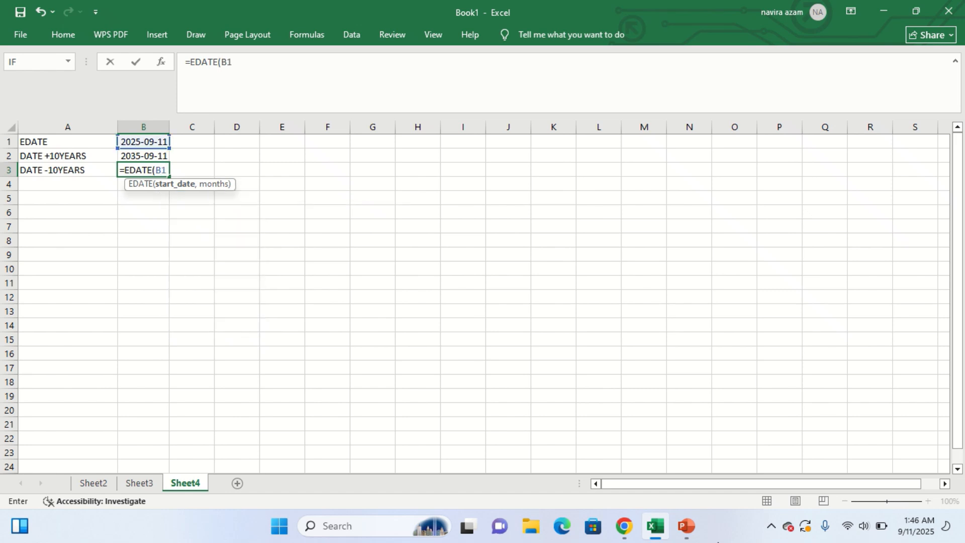
type(", -1")
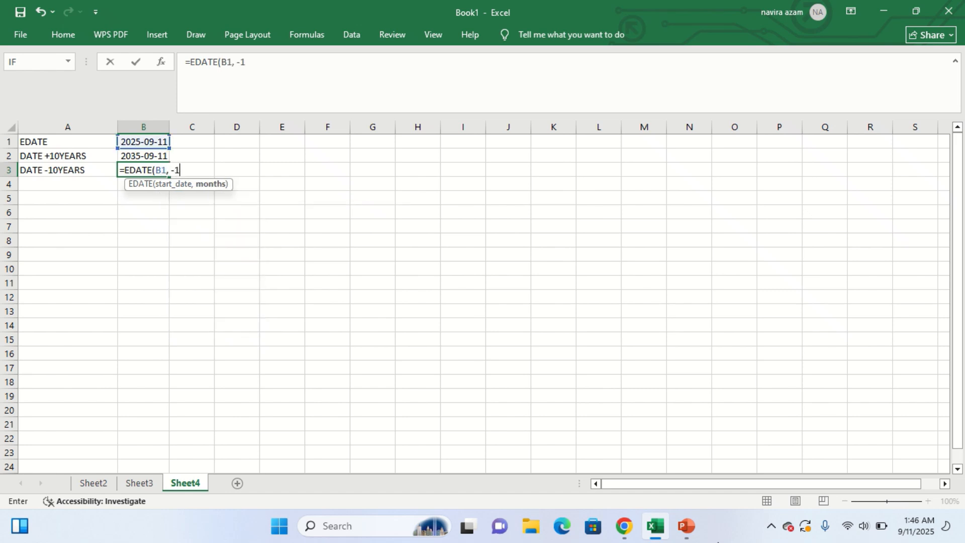
type("20)")
key("Return")
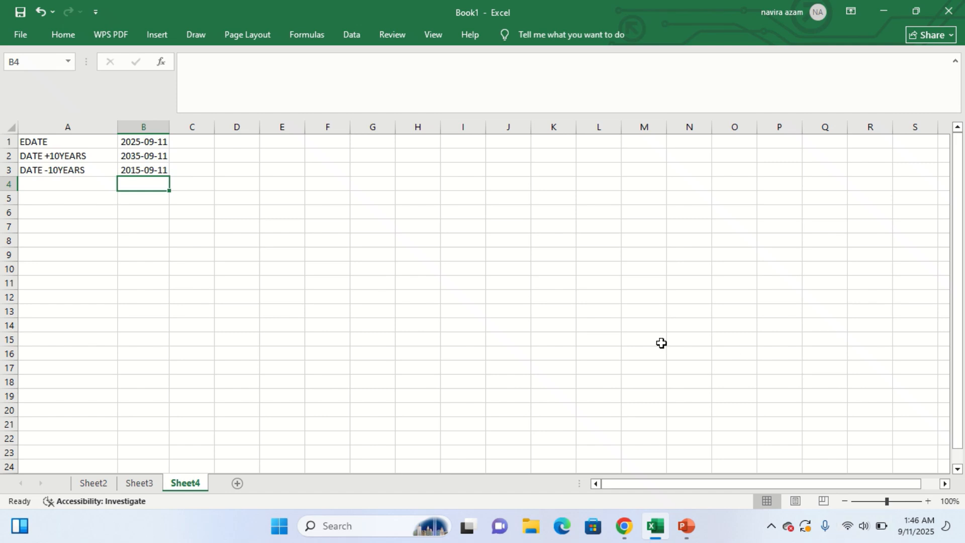